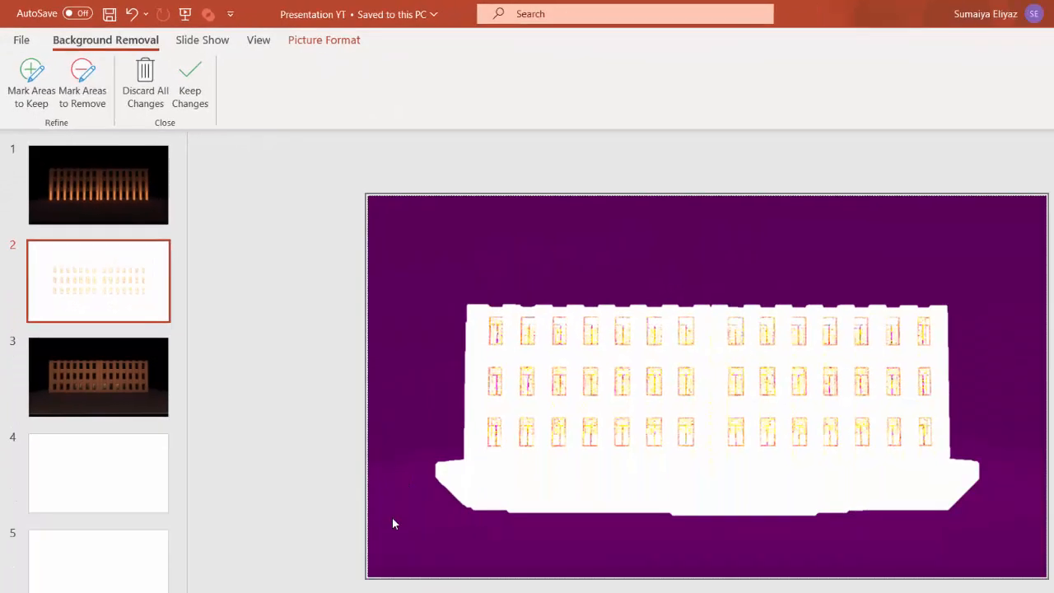
Step: Mark the ground around and below the building as areas to keep, and apply the background removal
left_click(27, 74)
mouse_move(422, 457)
left_mouse_down()
mouse_move(391, 537)
mouse_move(970, 549)
left_mouse_up()
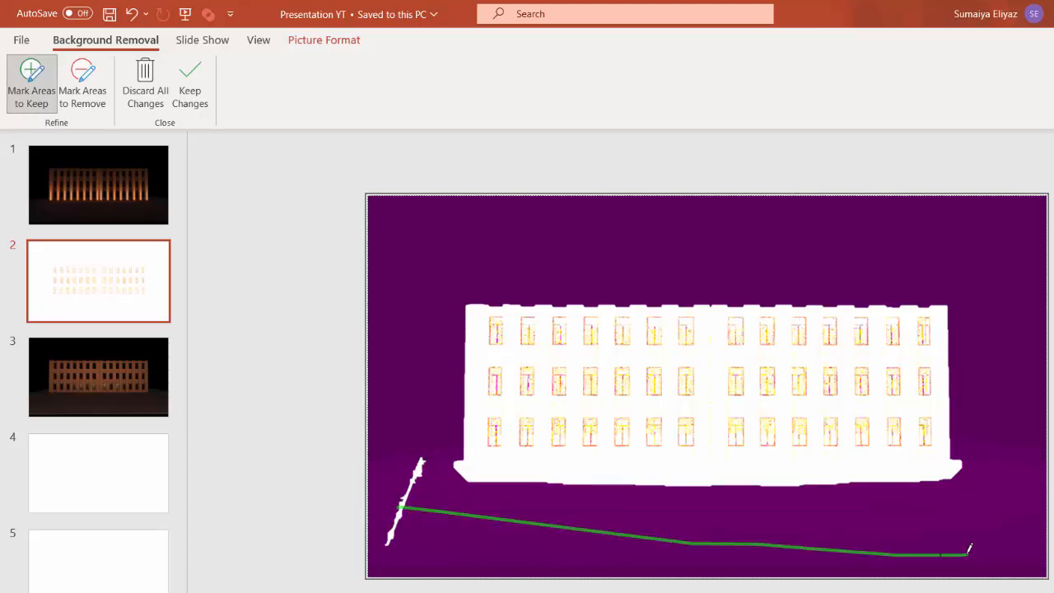
left_click_drag(997, 448, 1043, 476)
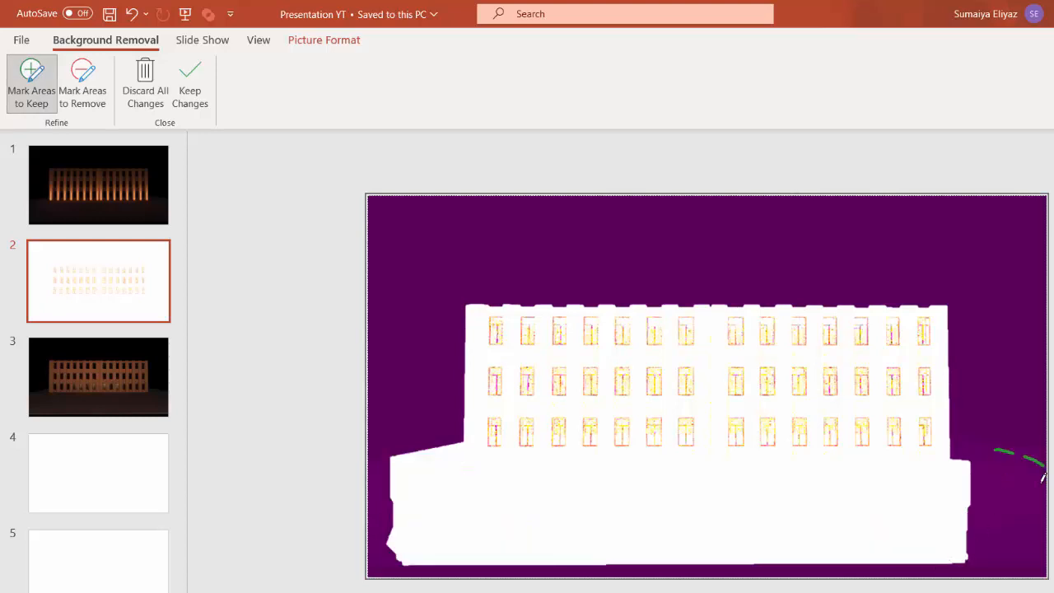
mouse_move(414, 449)
left_mouse_down()
mouse_move(372, 498)
mouse_move(375, 516)
mouse_move(486, 562)
mouse_move(966, 573)
left_mouse_up()
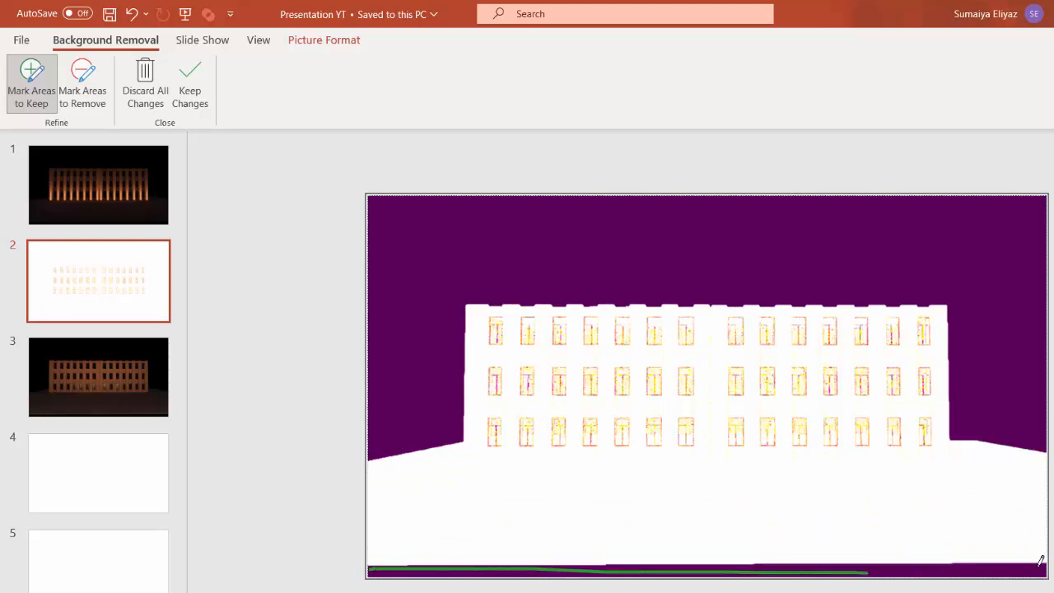
left_click(189, 97)
Step: Set the building picture's brightness correction to 0%
left_click(599, 343)
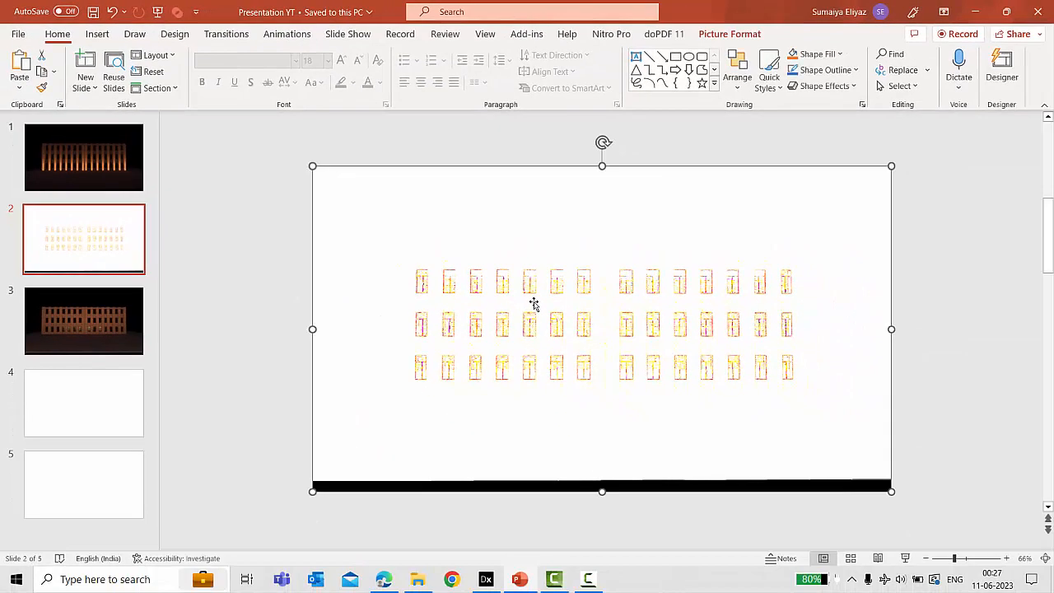
left_click(79, 72)
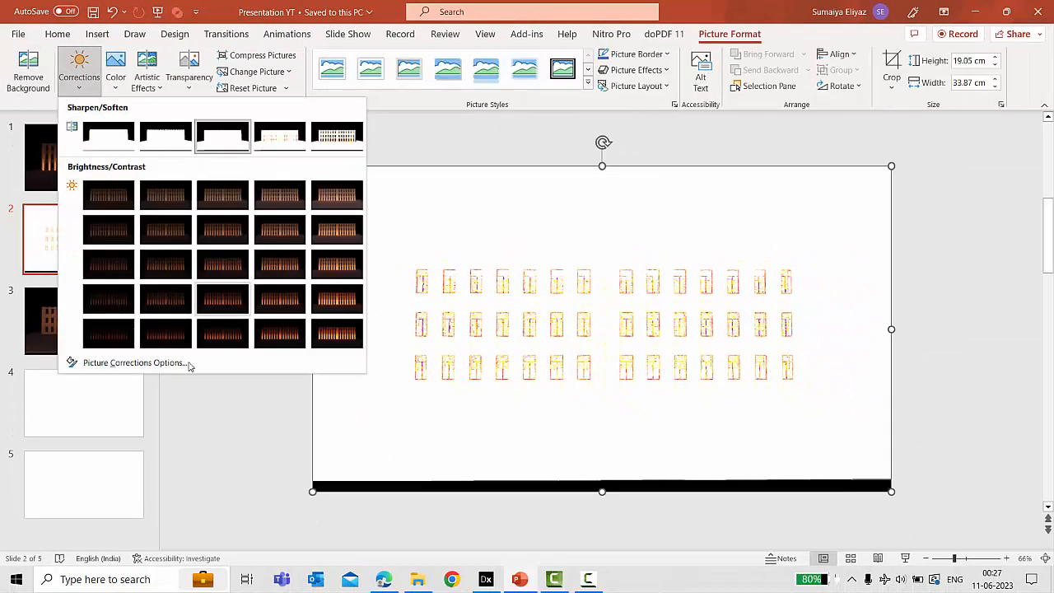
left_click(162, 365)
double_click(997, 294)
type("0")
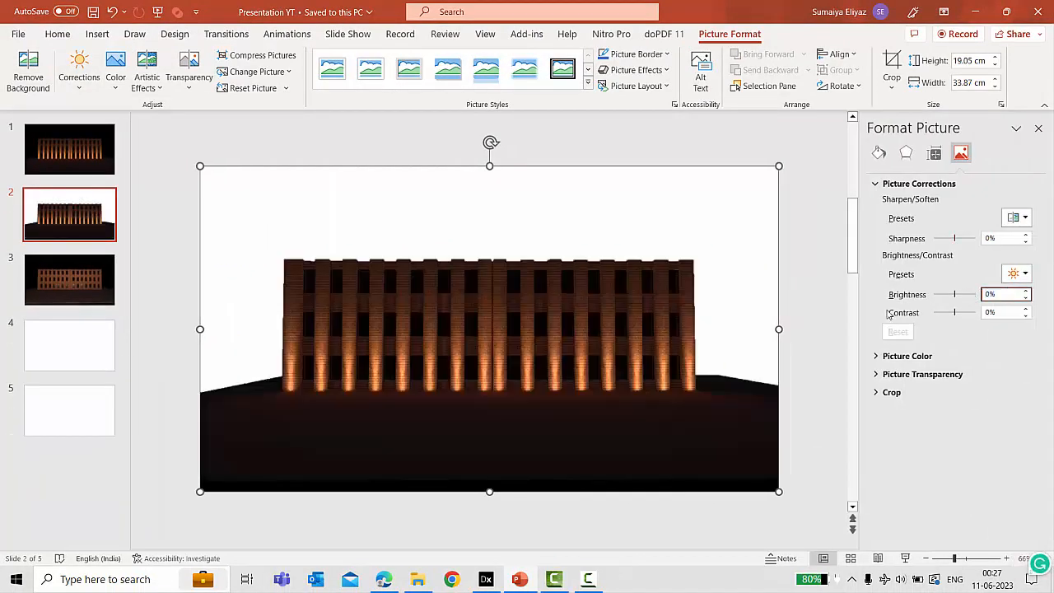
left_click(1039, 129)
left_click(996, 166)
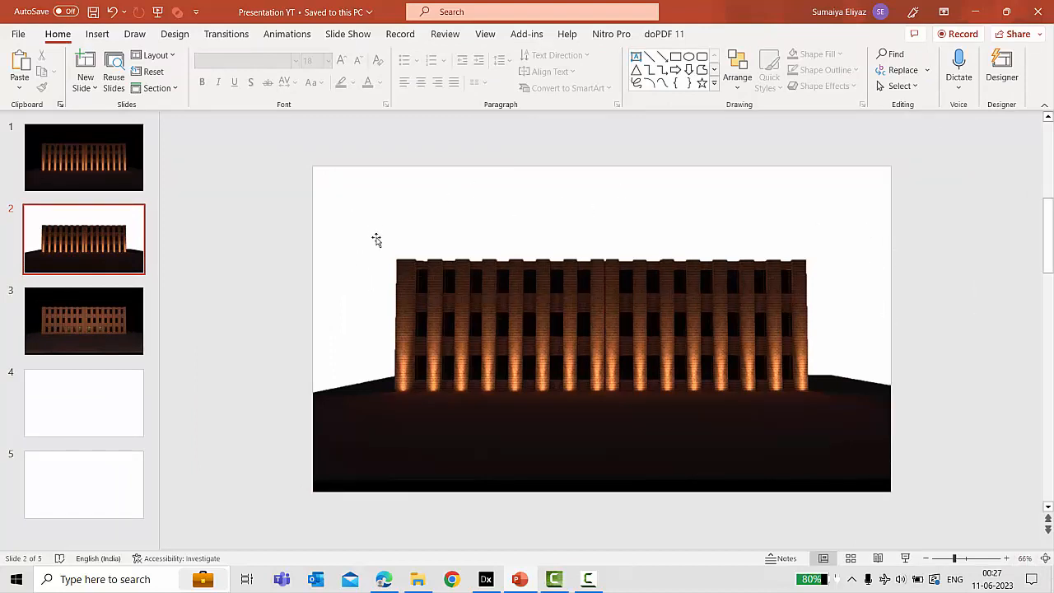
Step: Crop the empty area above the building's roofline and save the presentation
left_click(515, 323)
right_click(534, 323)
left_click(572, 191)
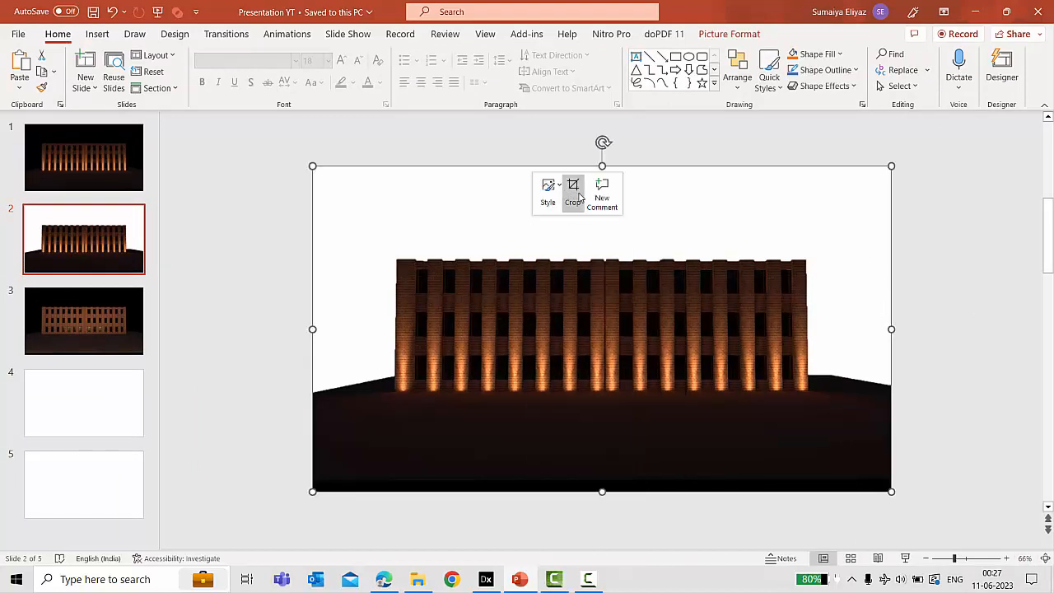
left_click_drag(602, 167, 605, 227)
left_click(562, 146)
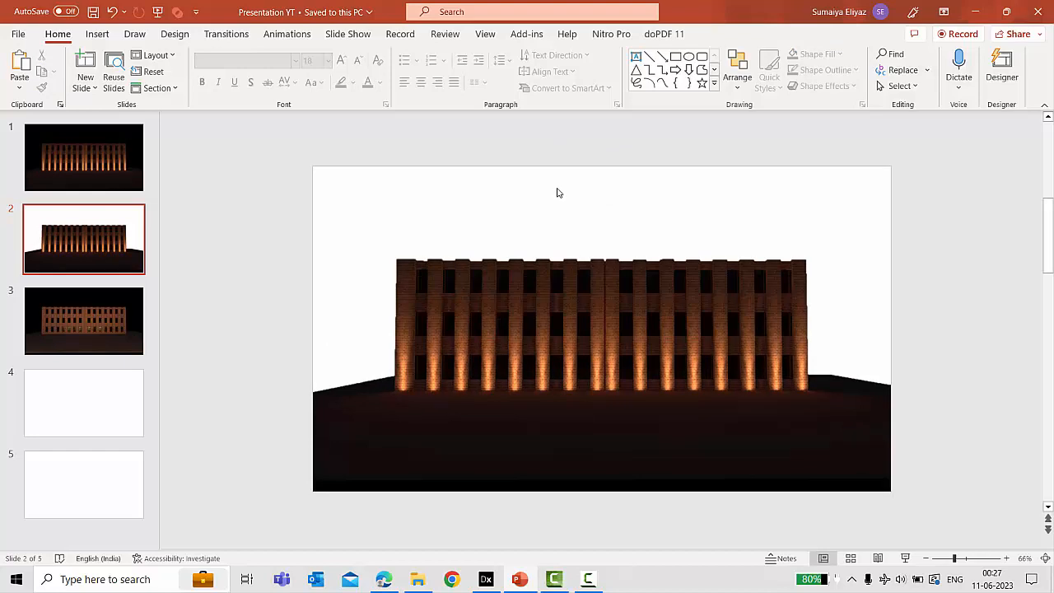
key("ctrl+s")
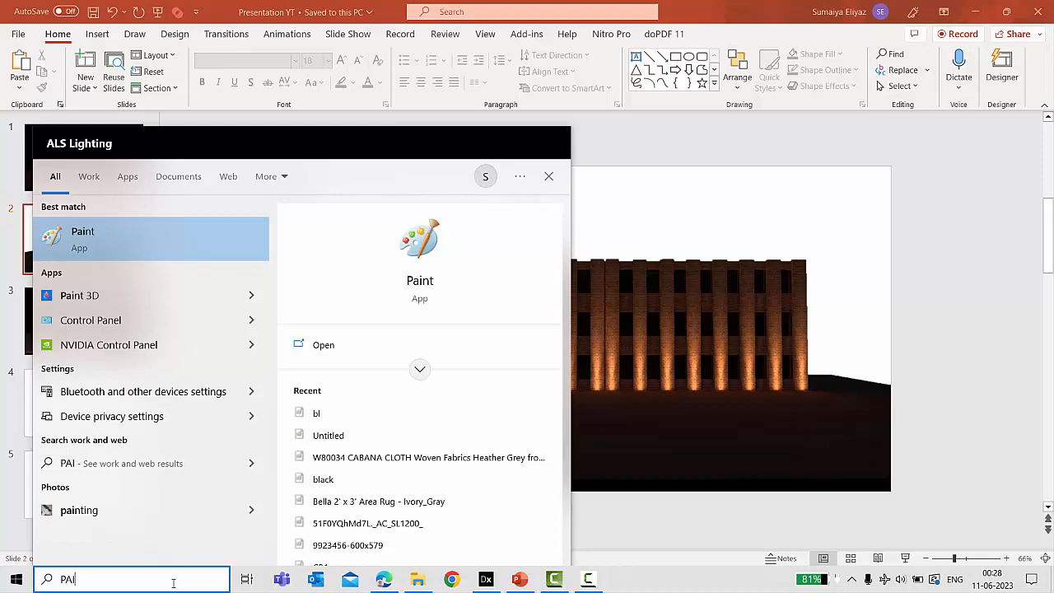
Step: Switch to Paint with a blank canvas
key("Return")
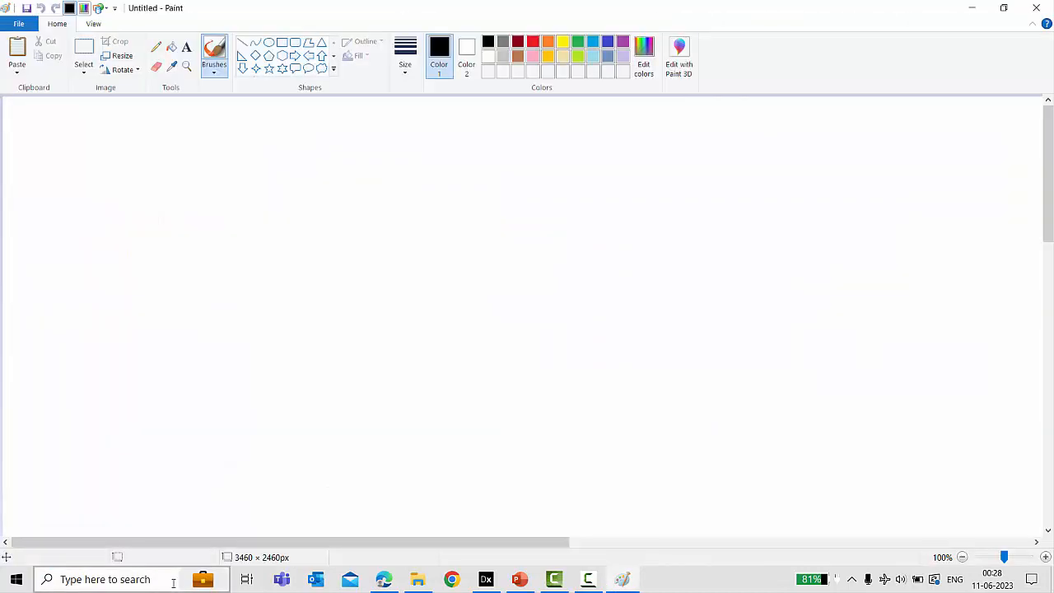
scroll(251, 429, "down", 3)
scroll(1, 429, "up", 1)
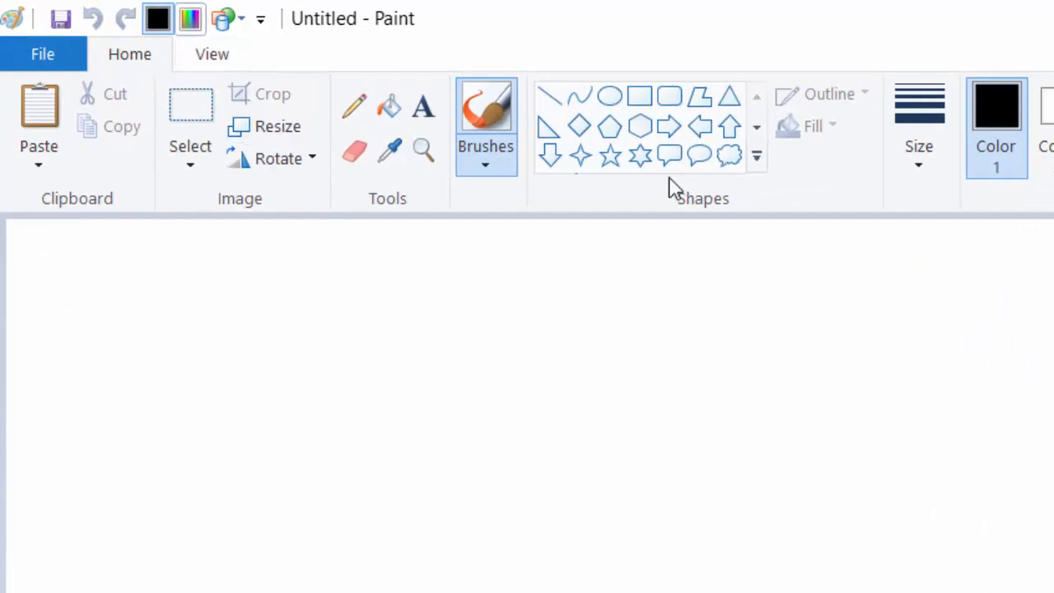
Step: Resize the canvas to 3480 × 2160 pixels without maintaining the aspect ratio
left_click(270, 127)
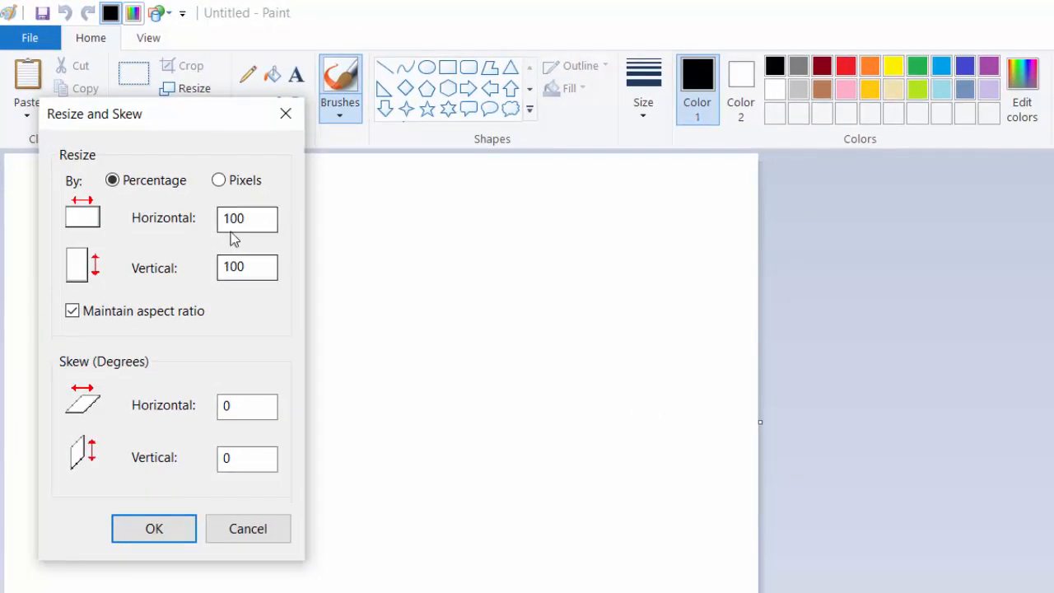
left_click(321, 240)
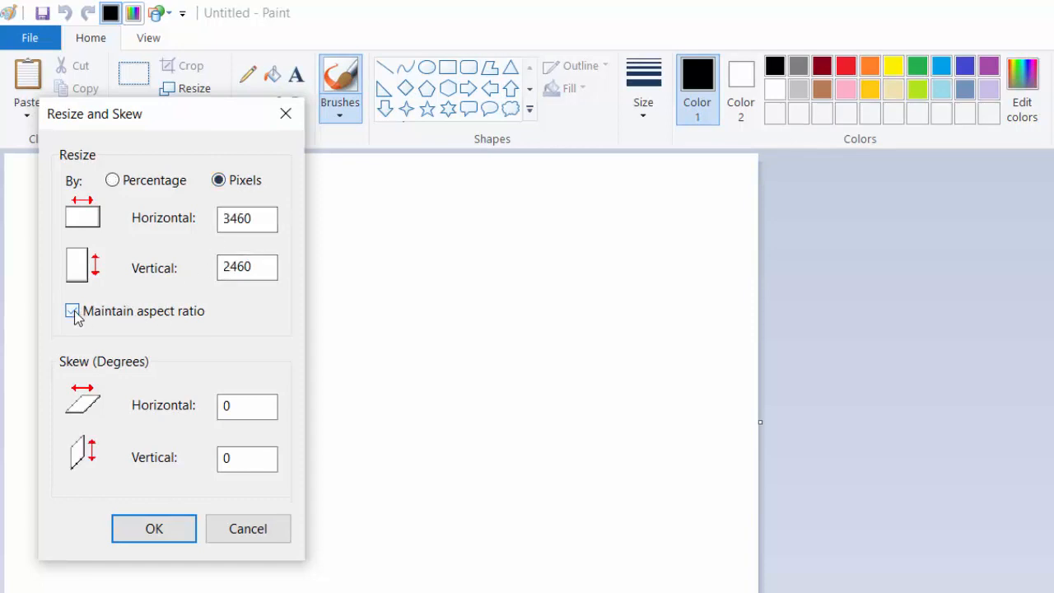
left_click_drag(262, 220, 206, 221)
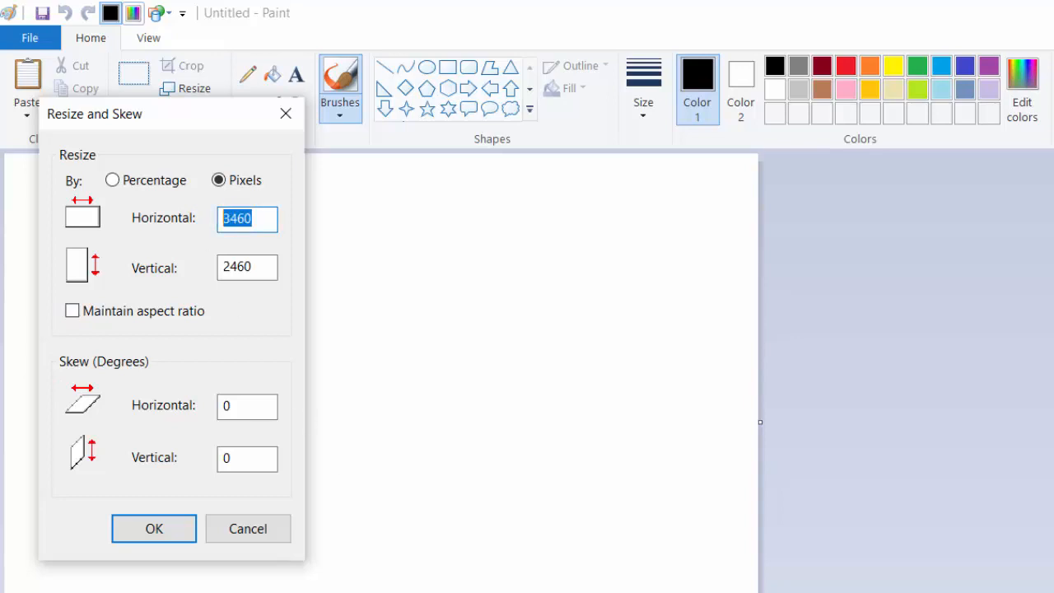
type("348")
left_click_drag(261, 266, 92, 265)
type("216")
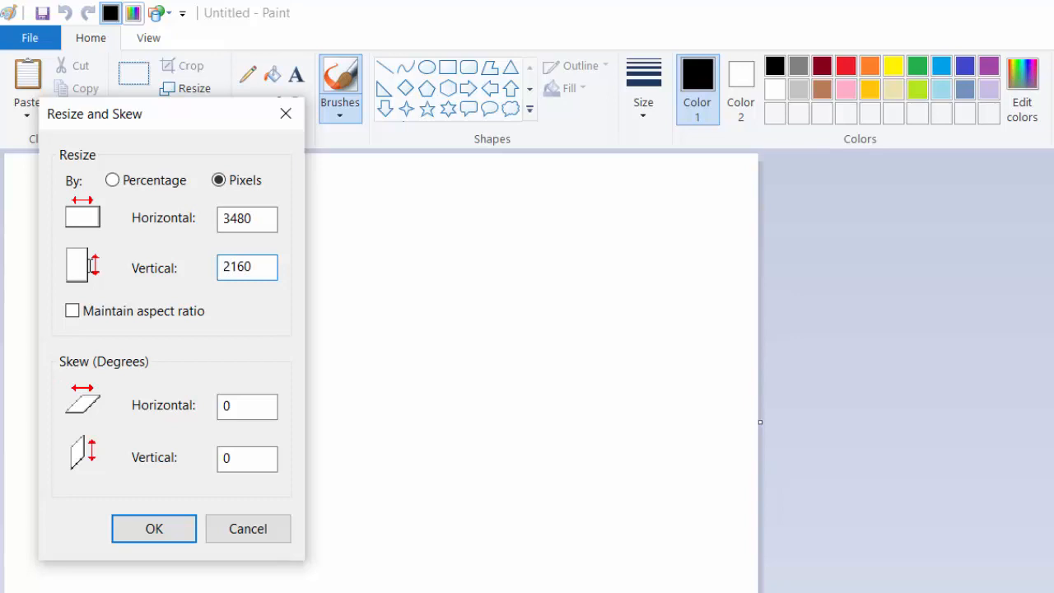
type("0")
key("Return")
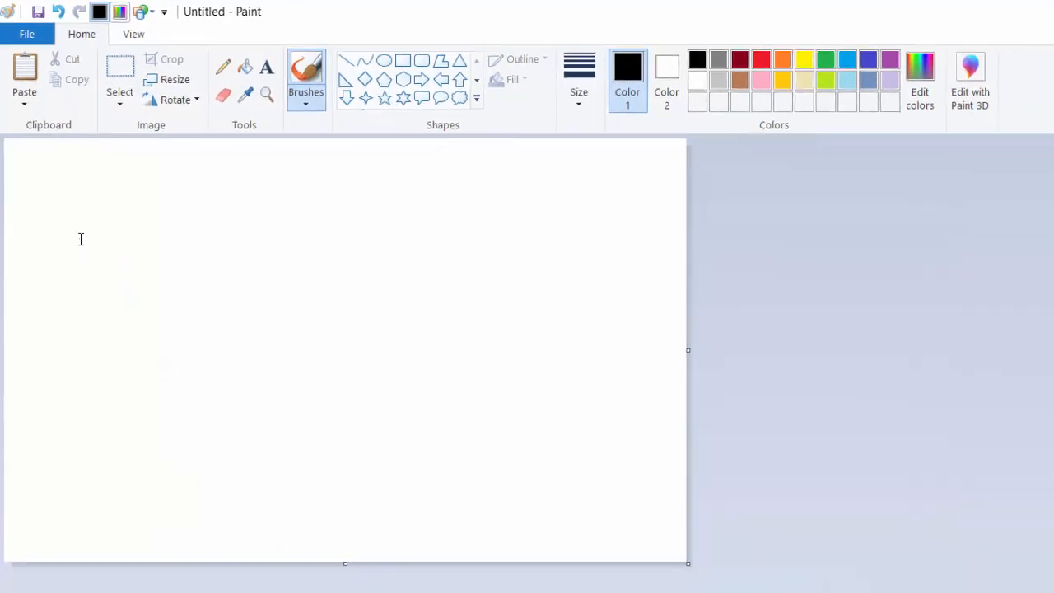
Step: Draw a cyan diagonal line across the canvas's lower-right corner and fill the corner area with cyan
left_click(343, 63)
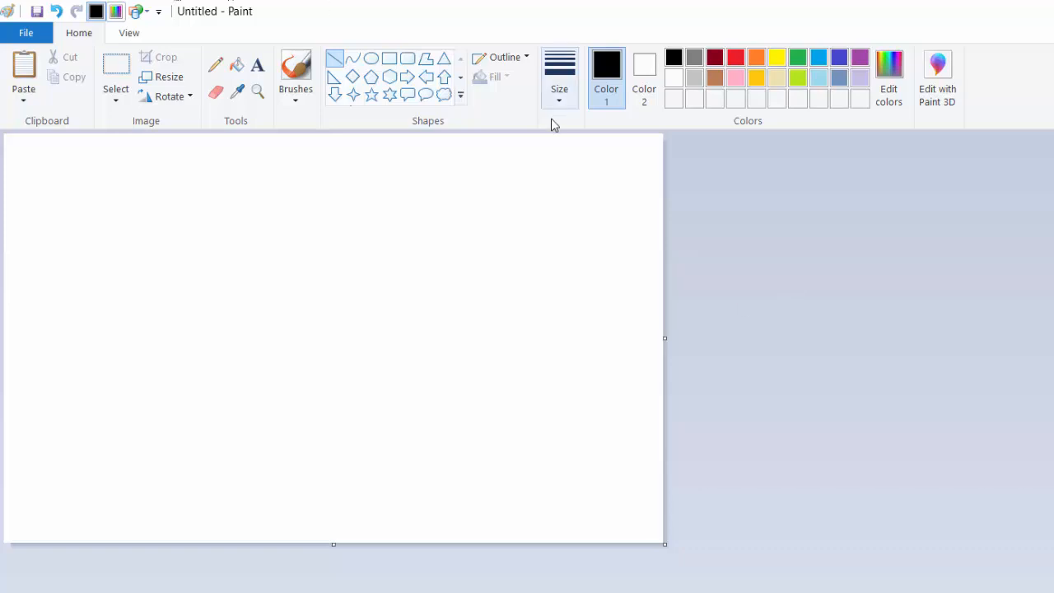
left_click(889, 84)
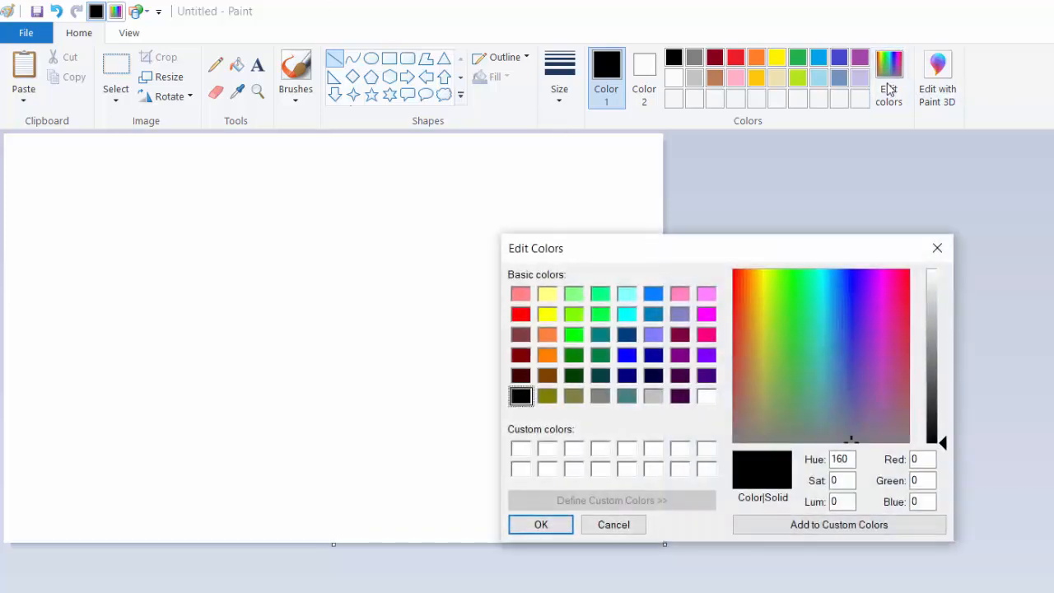
double_click(627, 314)
left_click_drag(427, 481, 698, 298)
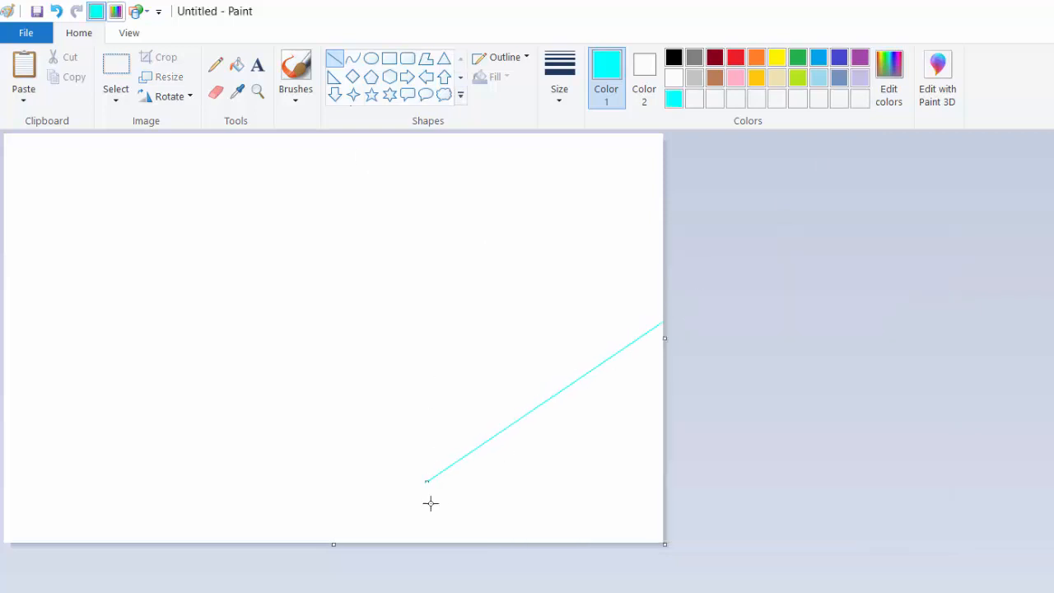
left_click_drag(425, 482, 336, 549)
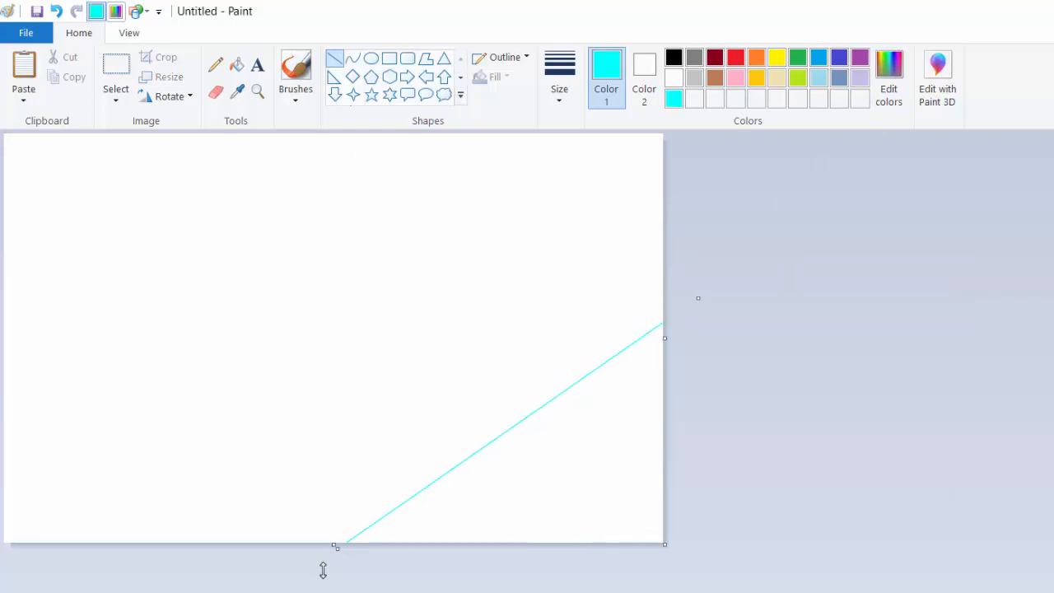
left_click(237, 66)
left_click(605, 446)
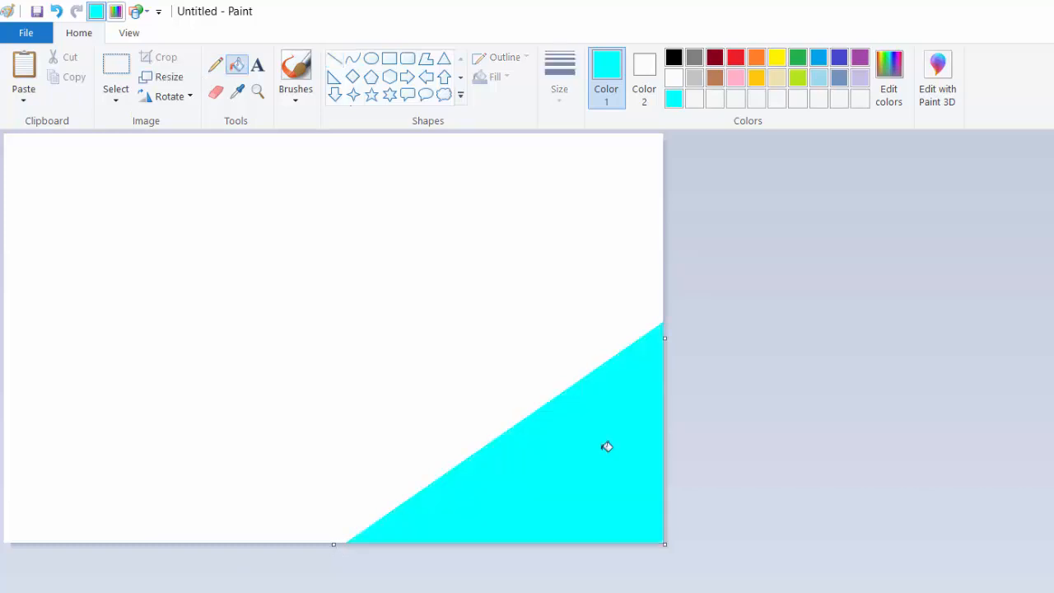
Step: Draw a blue diagonal line above the cyan area and fill the band between them with pure blue
left_click(888, 78)
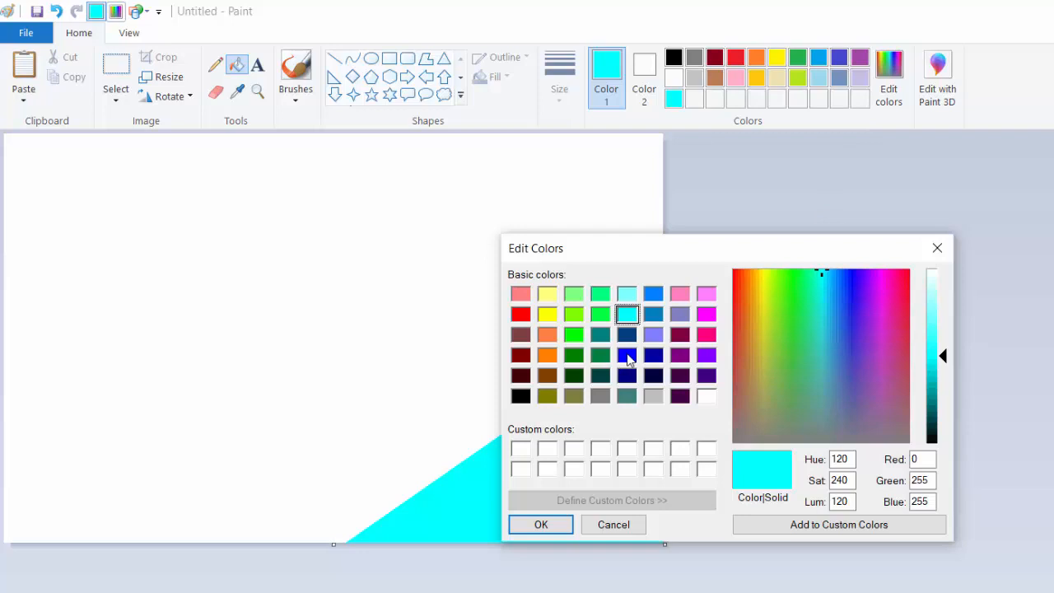
left_click(629, 358)
left_click(541, 525)
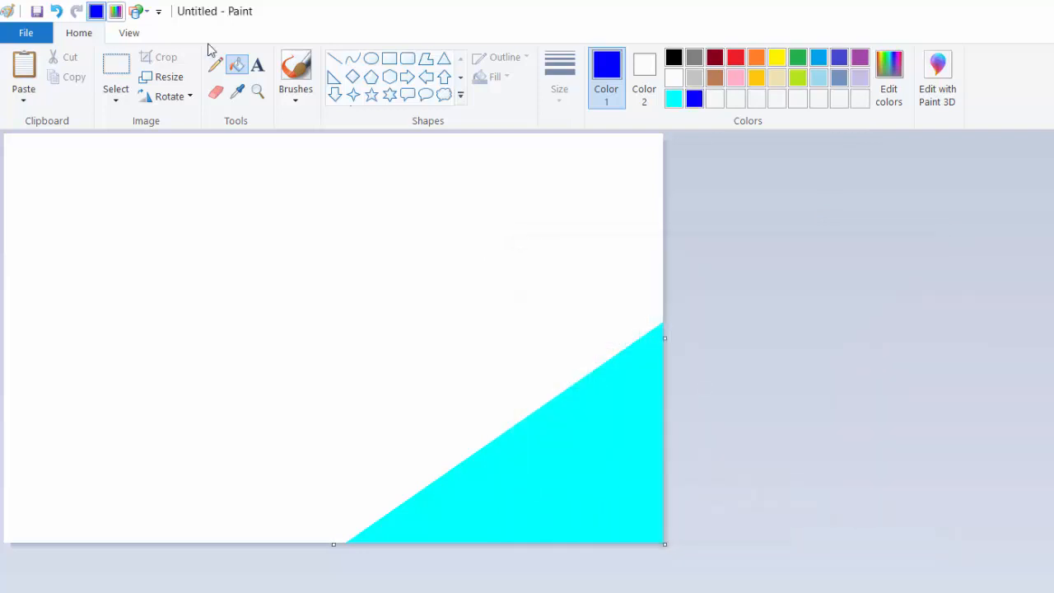
left_click(335, 58)
left_click_drag(328, 366, 415, 302)
left_click_drag(479, 262, 705, 123)
left_click_drag(330, 365, 116, 564)
left_click(236, 65)
left_click(552, 289)
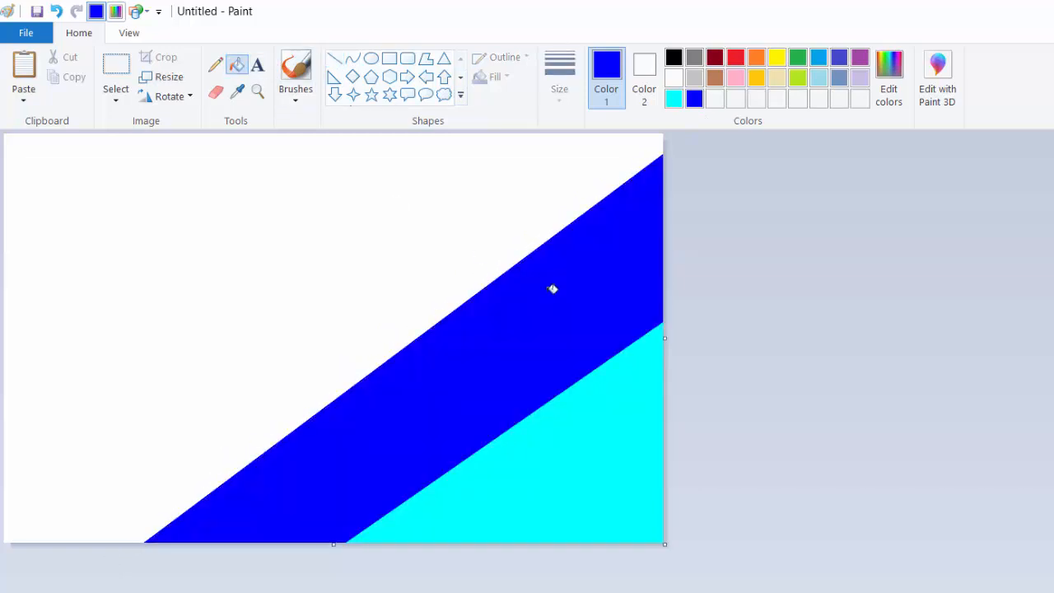
Step: Draw a dark navy diagonal line from the canvas's left edge to its top edge, above the blue band
left_click(888, 72)
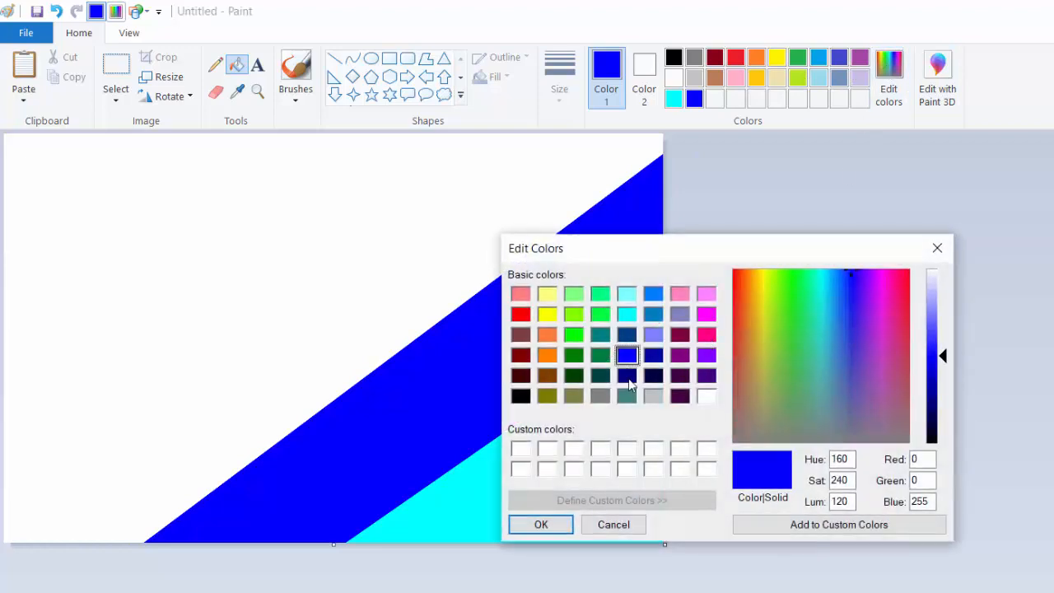
left_click(628, 377)
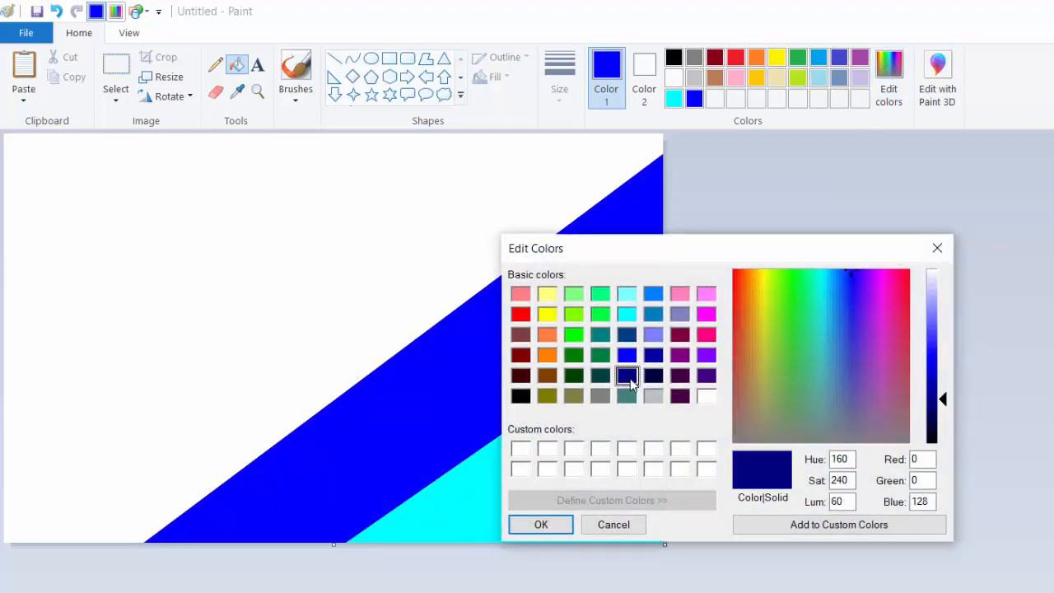
left_click(541, 525)
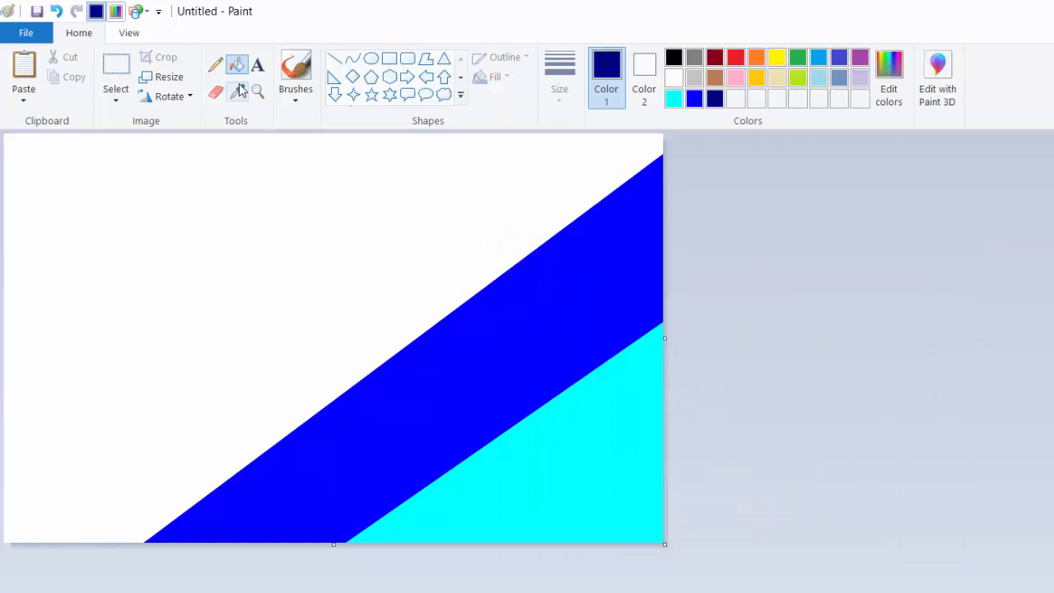
left_click(334, 59)
left_click_drag(245, 291, 506, 102)
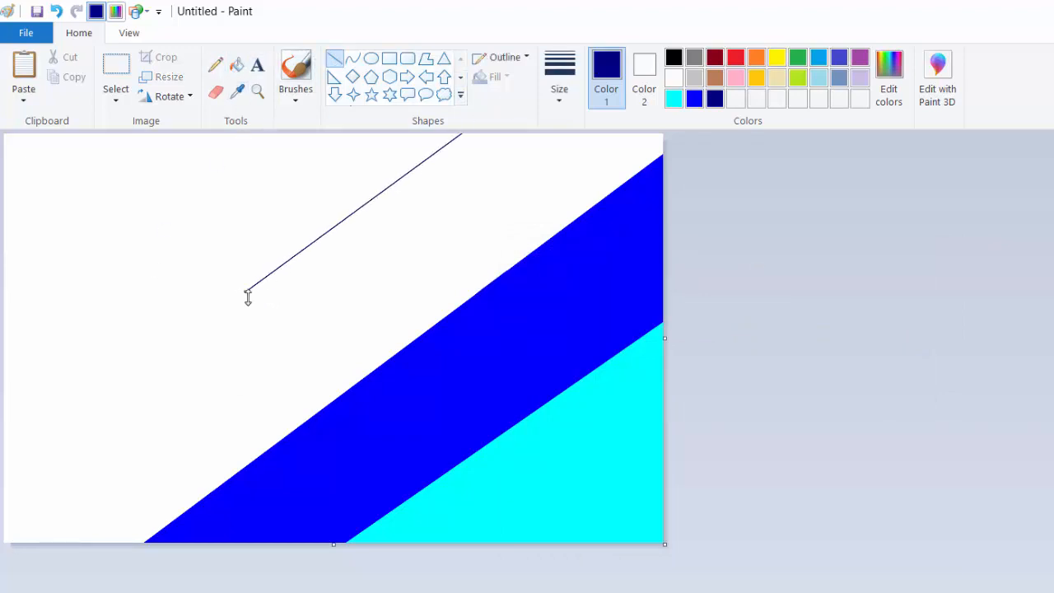
left_click_drag(230, 299, 2, 527)
left_click_drag(226, 337, 207, 314)
Step: Fill the band next to the blue one with dark navy and the remaining upper-left corner with black
left_click(236, 64)
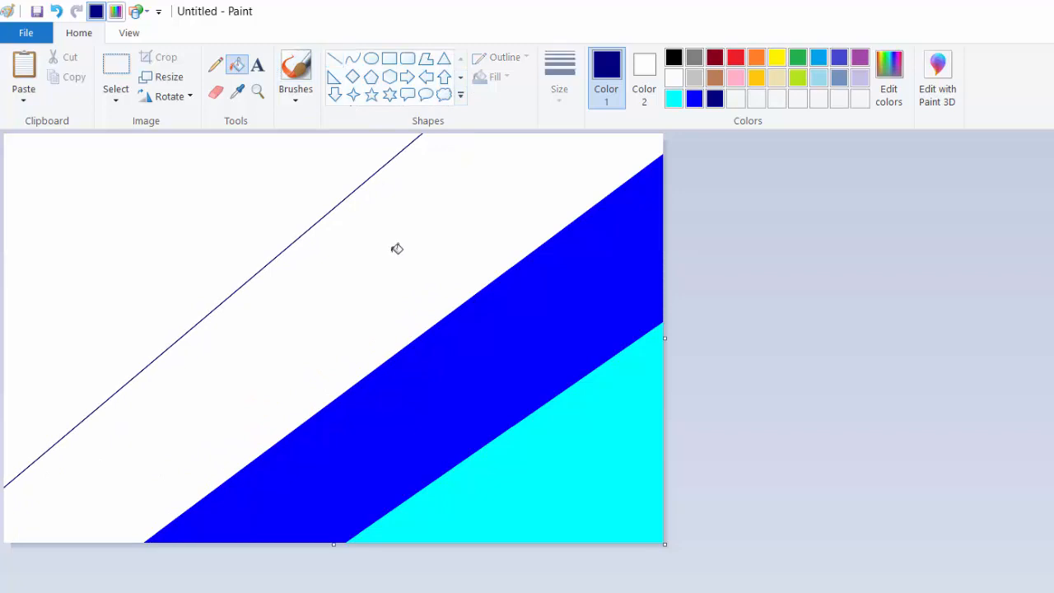
left_click(397, 253)
left_click(674, 57)
left_click(206, 165)
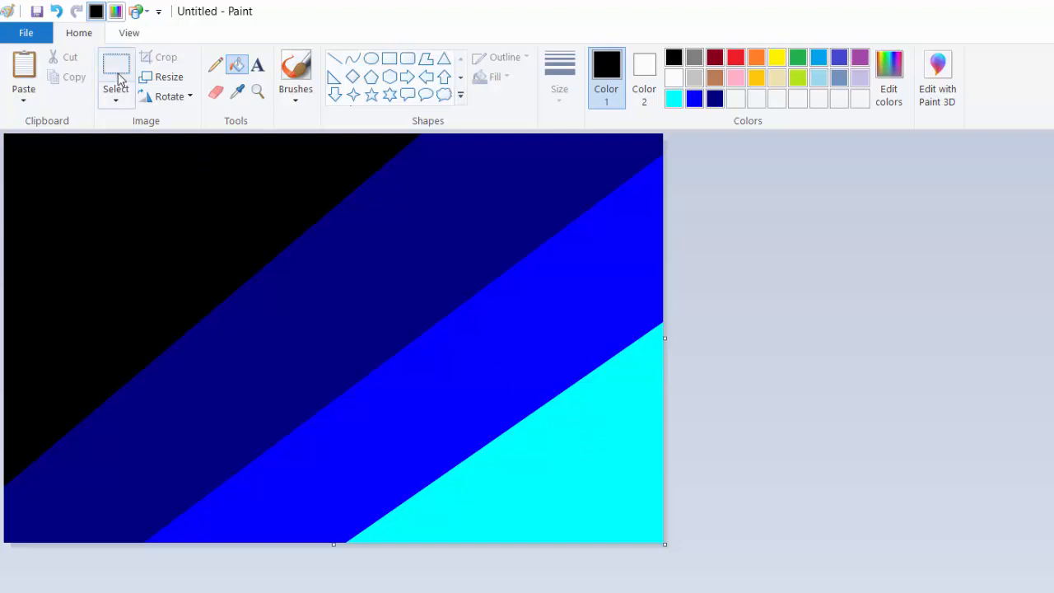
Step: Resize the image to 1 pixel wide with the aspect ratio unlocked
left_click(170, 83)
left_click(206, 158)
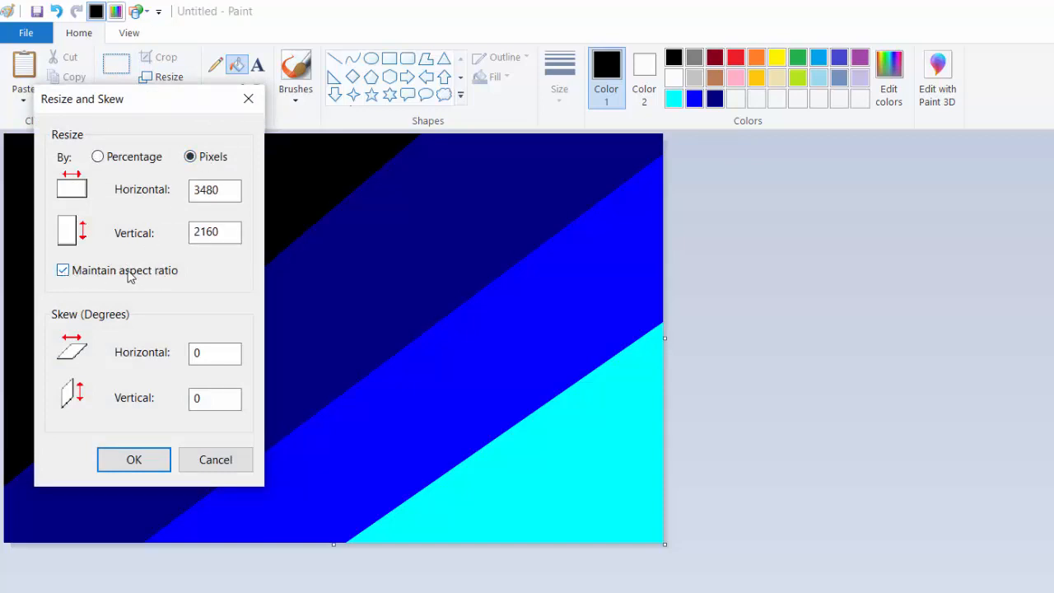
left_click(64, 271)
left_click_drag(230, 191, 162, 188)
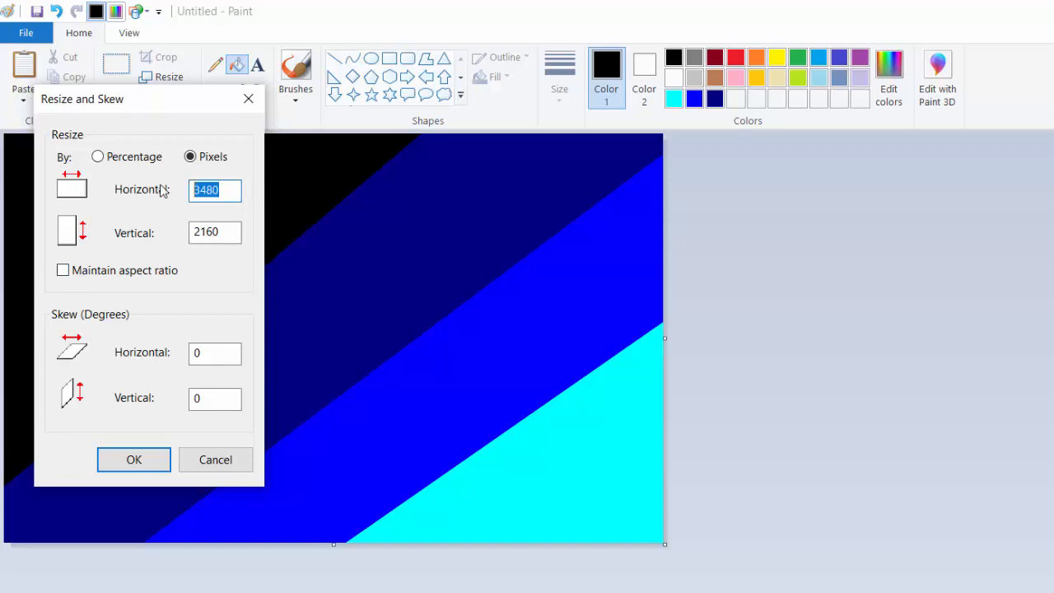
type("1")
key("Return")
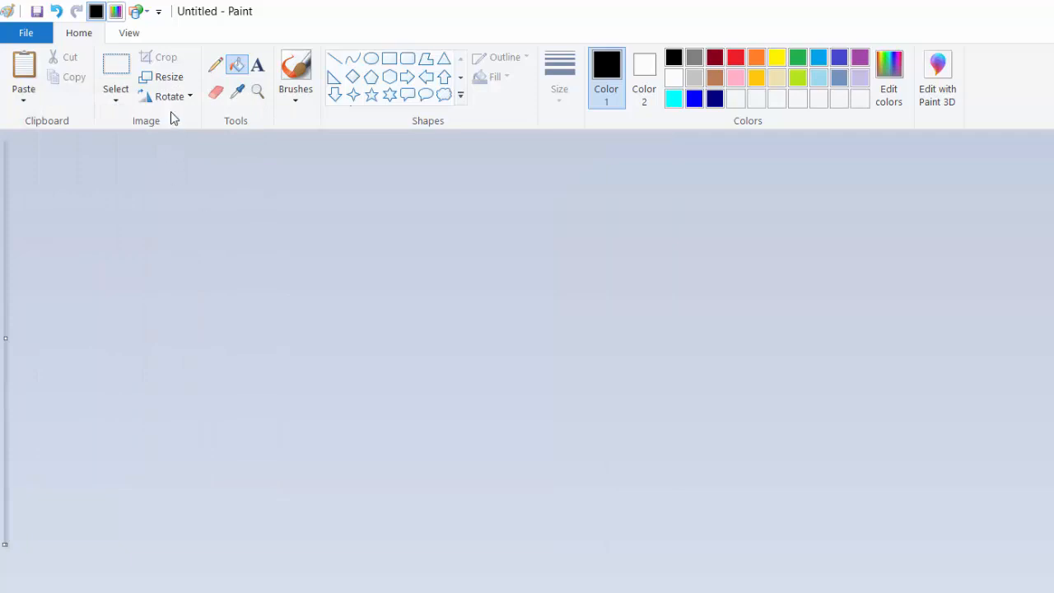
Step: Stretch the image to 3460 pixels wide with the aspect ratio unlocked to create a vertical gradient
left_click(169, 78)
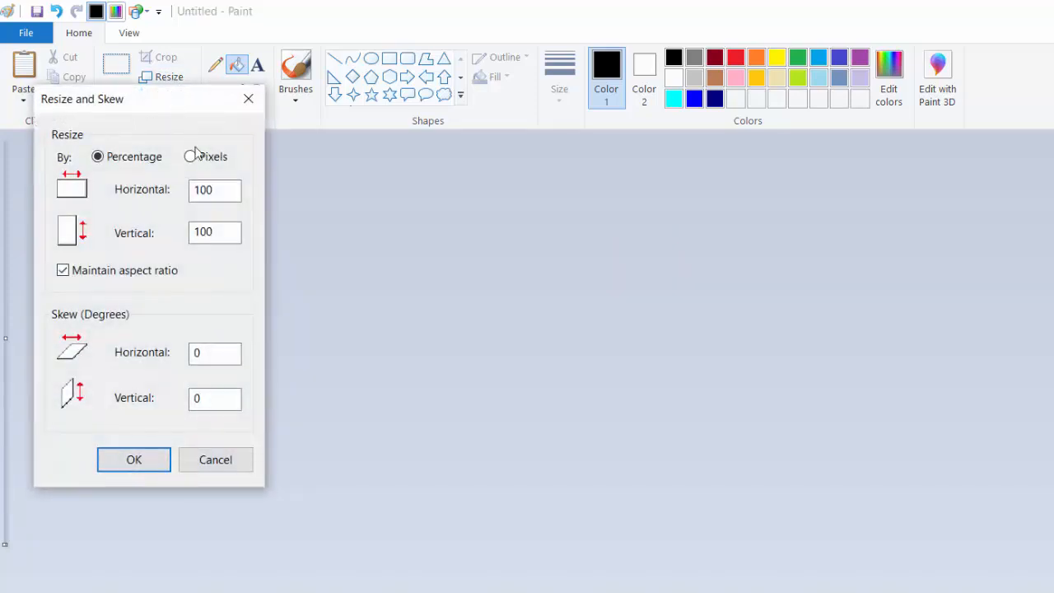
left_click(193, 158)
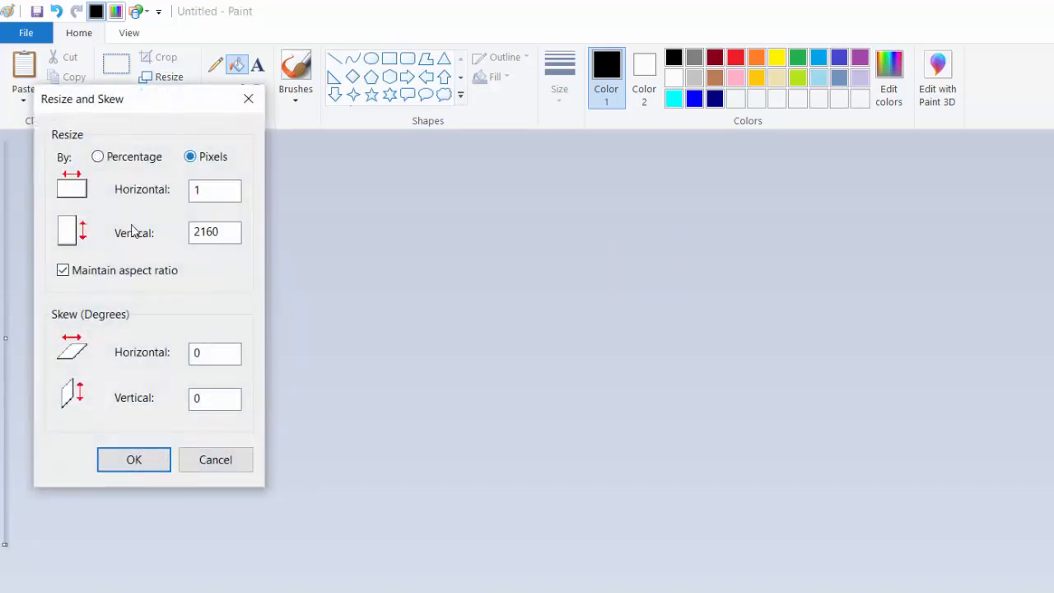
left_click(62, 272)
double_click(198, 190)
type("3460")
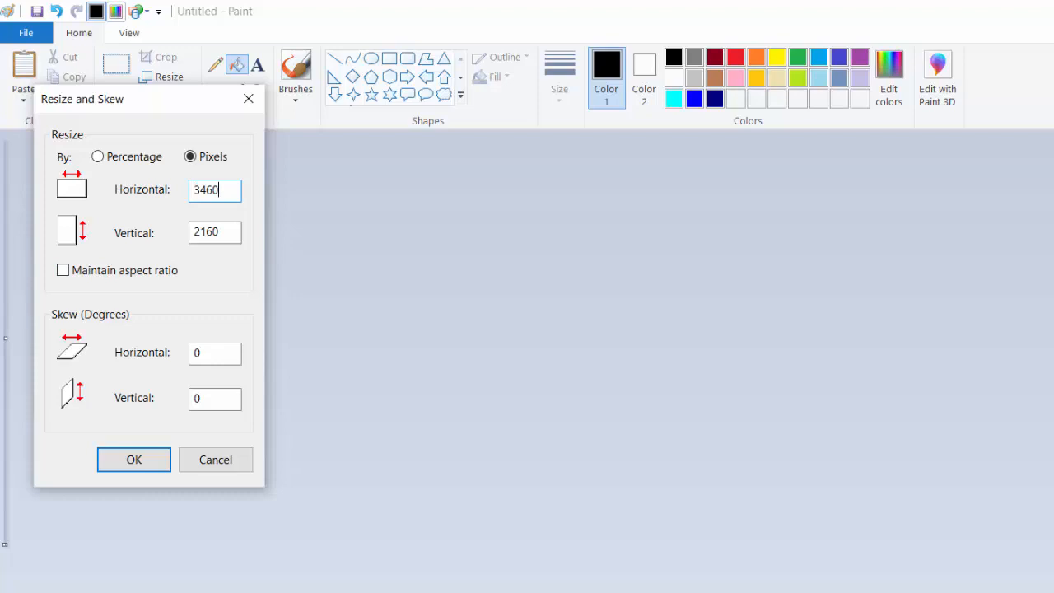
key("Return")
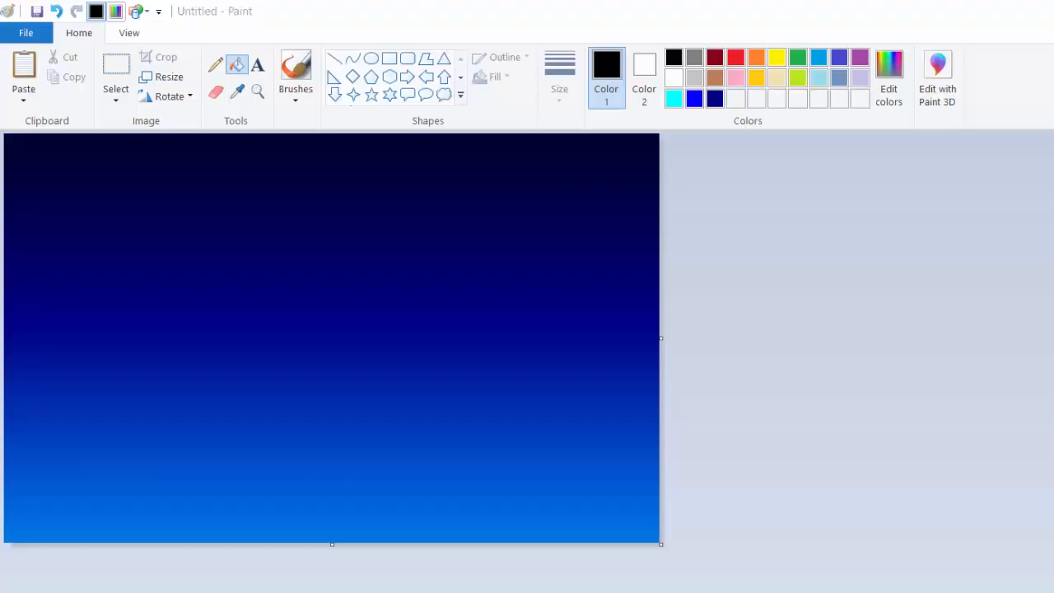
Step: Save the blue gradient image
key("ctrl+s")
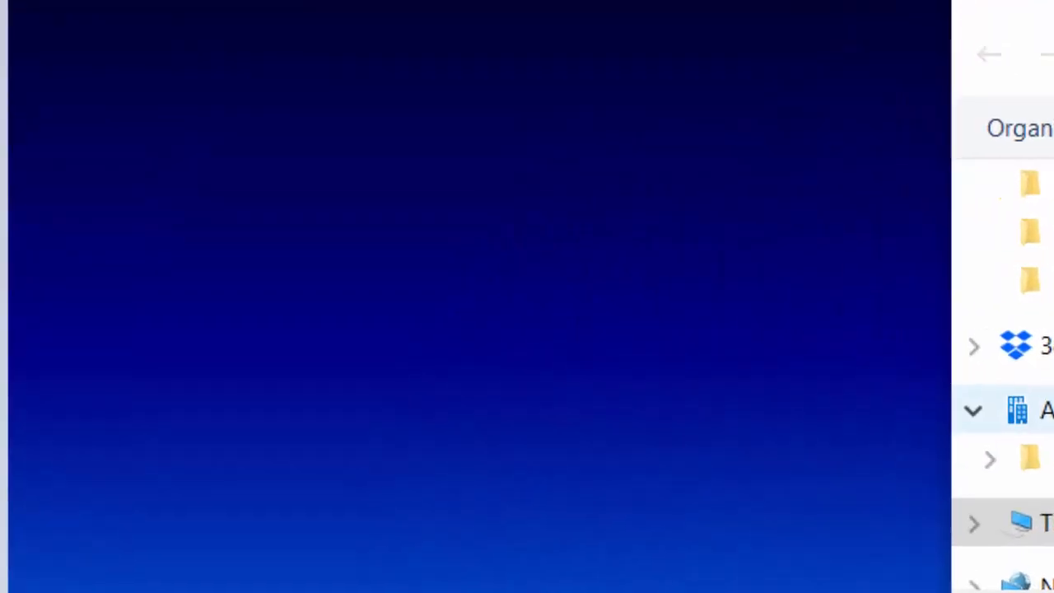